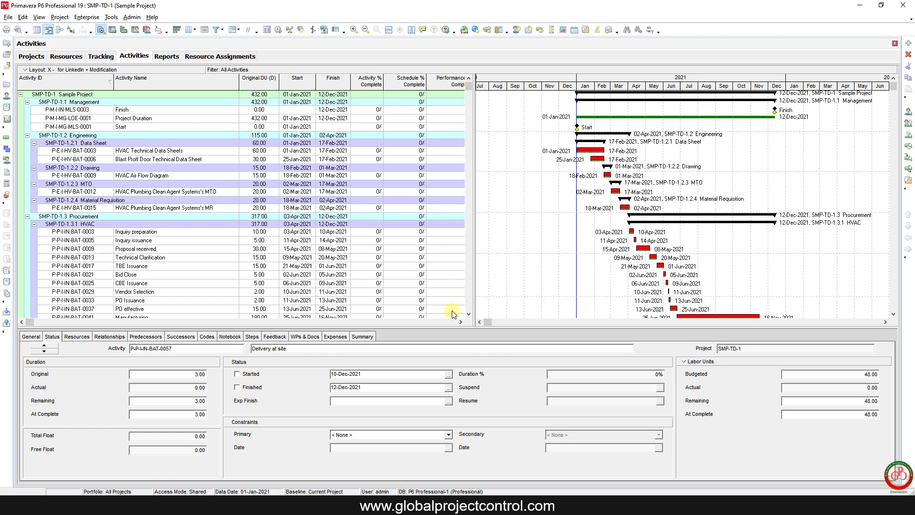
- Select the whole project row and scroll the activity table sideways to review its unit columns
{"action": "left_click_drag", "start_coordinate": [462, 323], "coordinate": [461, 323]}
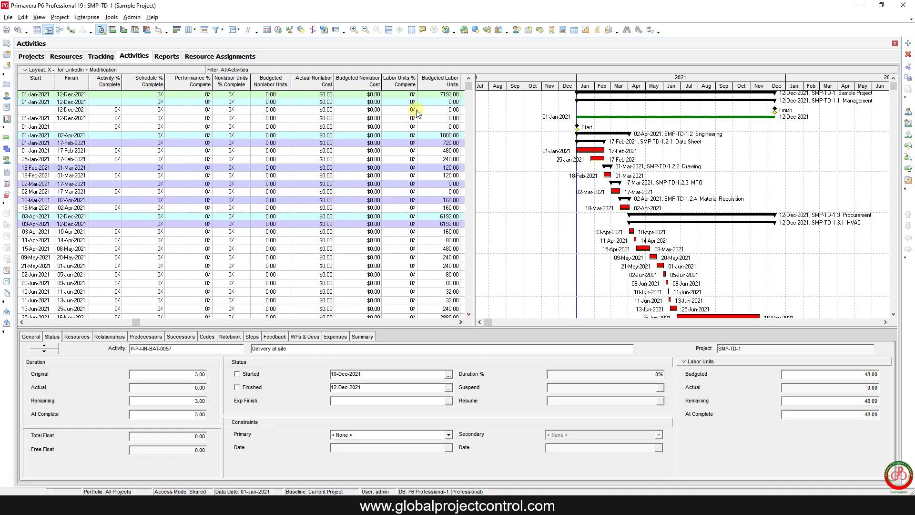
{"action": "left_click", "coordinate": [437, 94]}
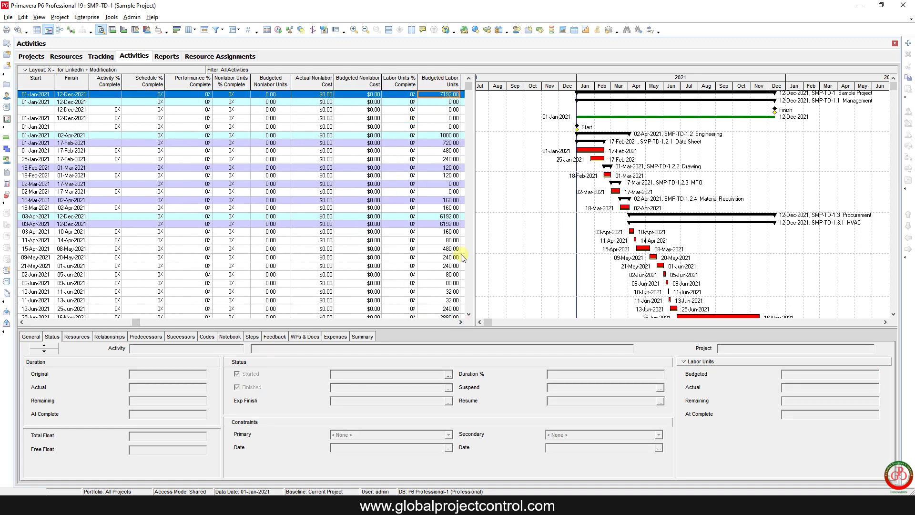
{"action": "left_click", "coordinate": [460, 323]}
{"action": "left_click", "coordinate": [460, 323]}
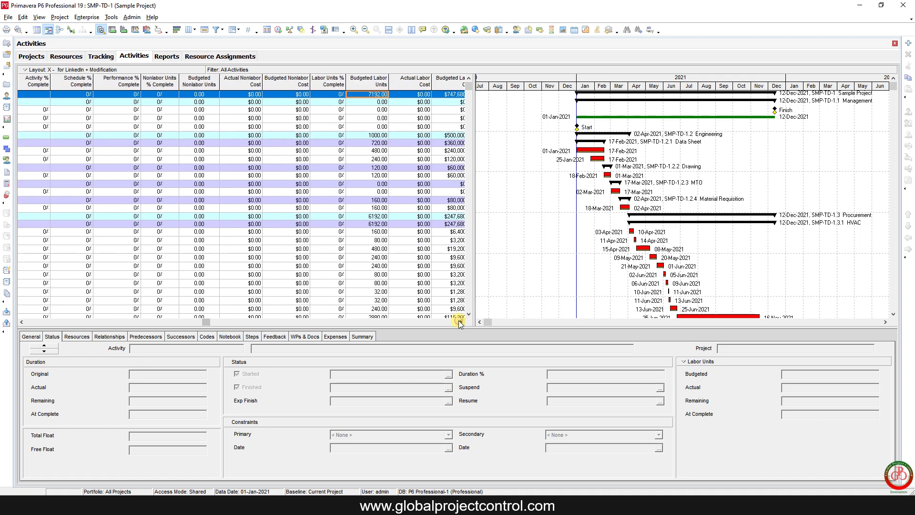
{"action": "left_click", "coordinate": [460, 323]}
{"action": "left_click", "coordinate": [460, 322]}
{"action": "left_click", "coordinate": [460, 323]}
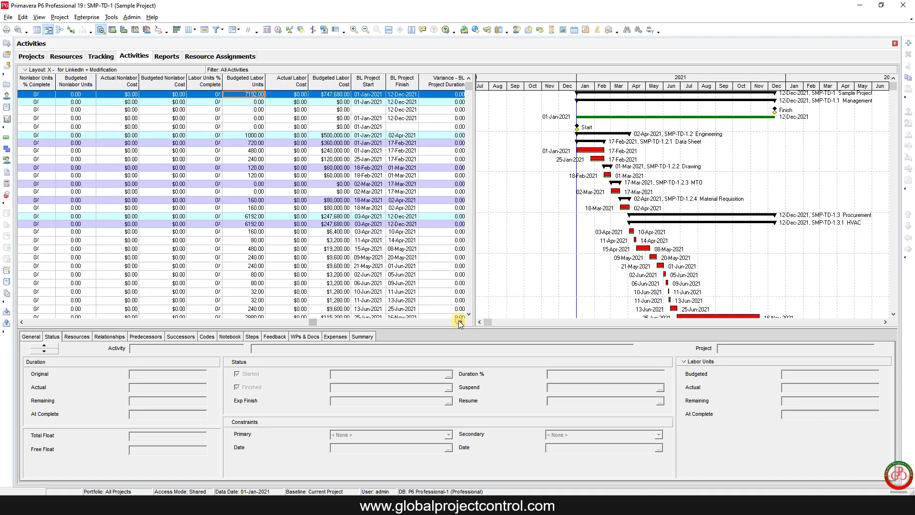
{"action": "left_click", "coordinate": [460, 323]}
{"action": "left_click", "coordinate": [460, 323]}
{"action": "left_click", "coordinate": [460, 322]}
{"action": "left_click", "coordinate": [460, 322]}
{"action": "left_click", "coordinate": [460, 322]}
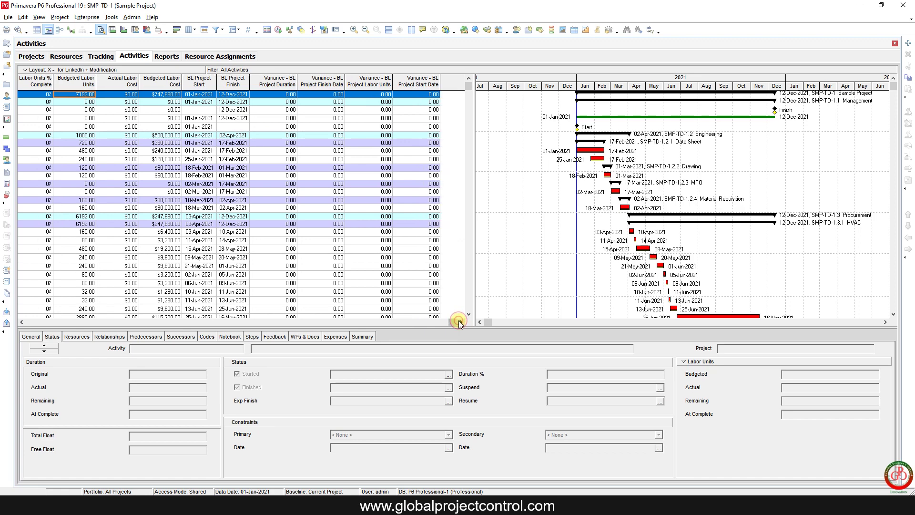
{"action": "left_click", "coordinate": [28, 323]}
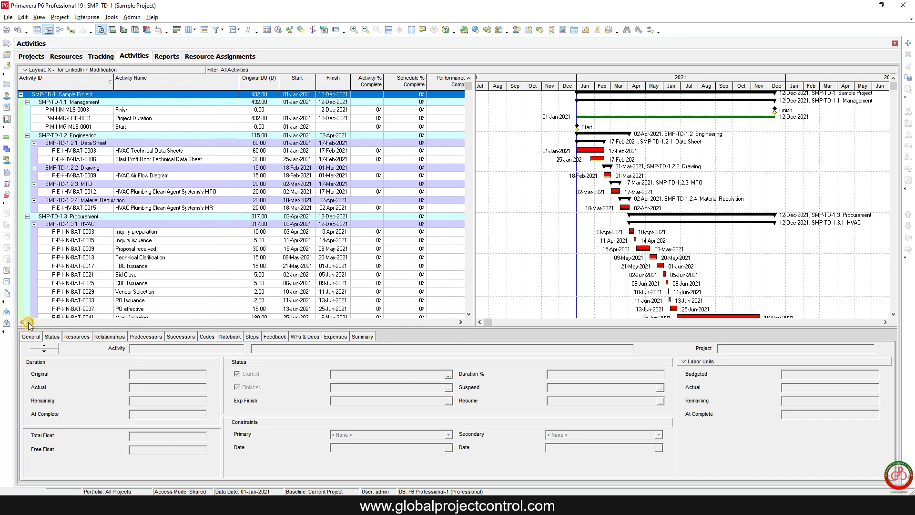
{"action": "left_click", "coordinate": [460, 322]}
{"action": "left_click", "coordinate": [460, 323]}
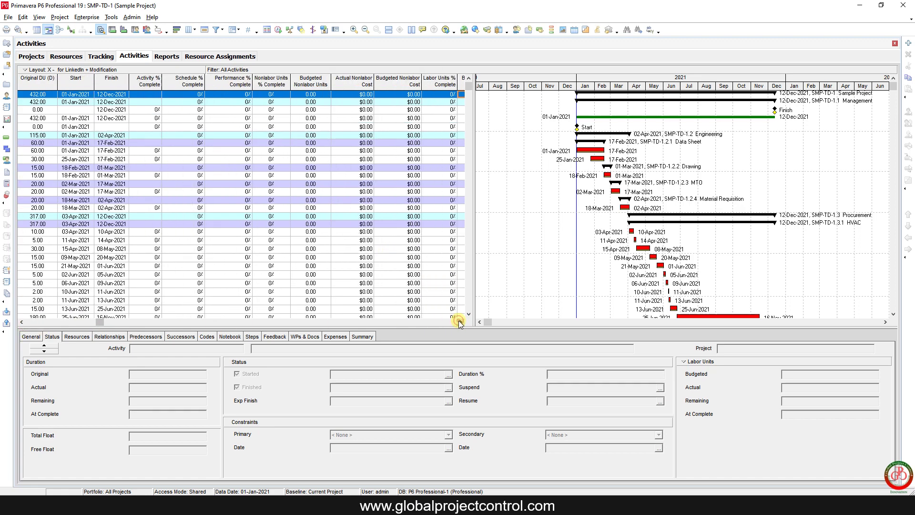
{"action": "left_click", "coordinate": [460, 323]}
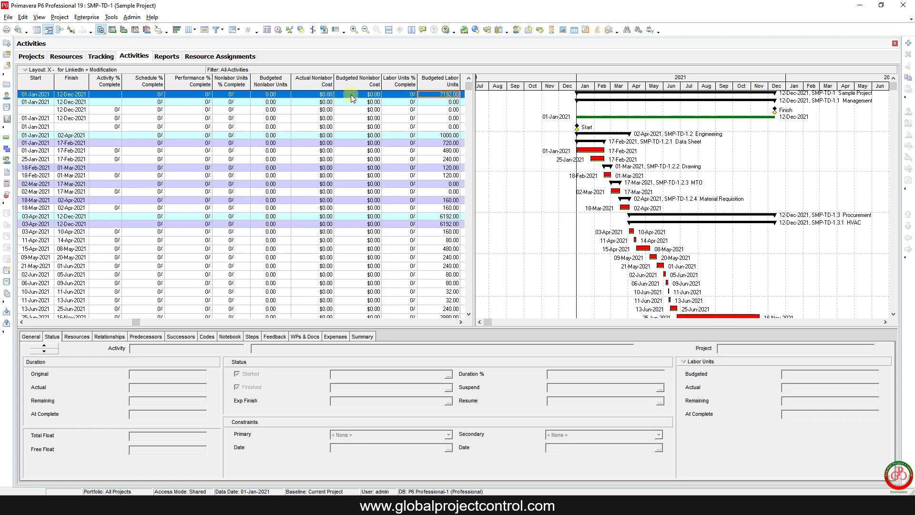
{"action": "left_click", "coordinate": [23, 322]}
{"action": "left_click", "coordinate": [23, 322]}
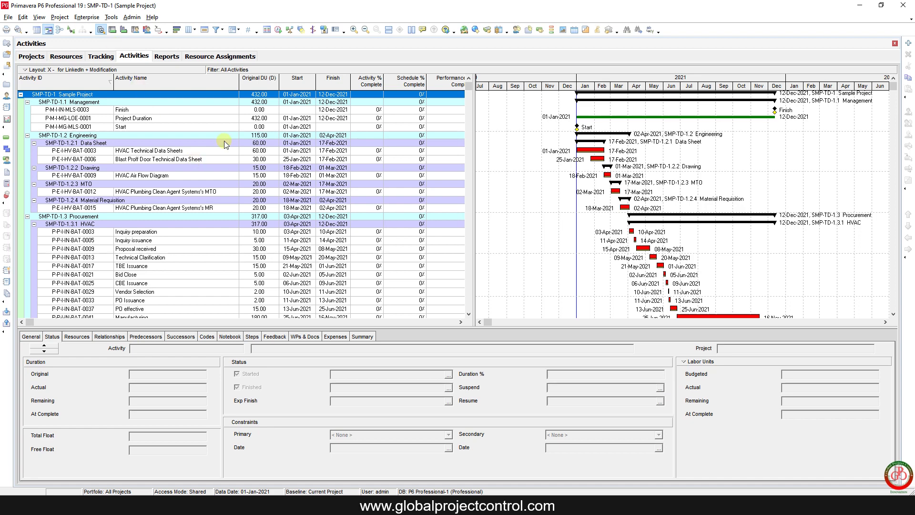
- Show Inquiry preparation's resource assignments: Sample Labor 1, Sample Labor 2 and a material resource
{"action": "left_click", "coordinate": [174, 150]}
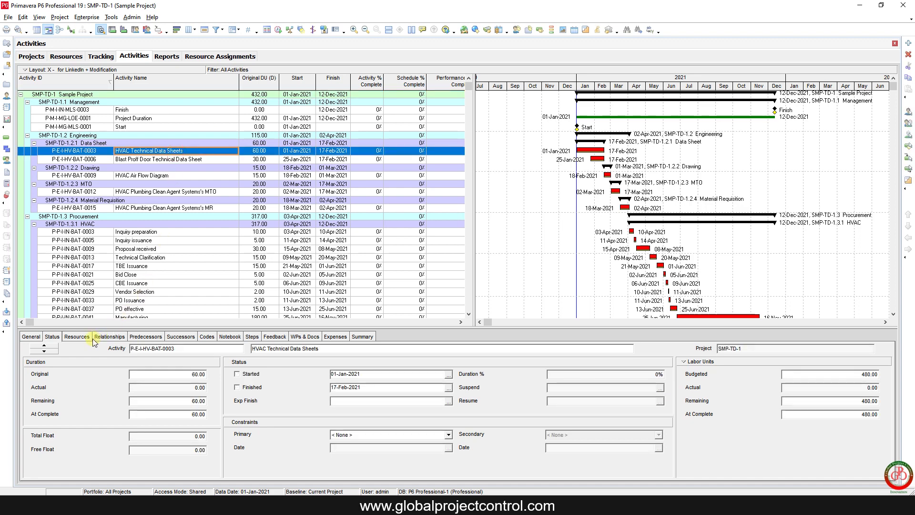
{"action": "left_click", "coordinate": [77, 337]}
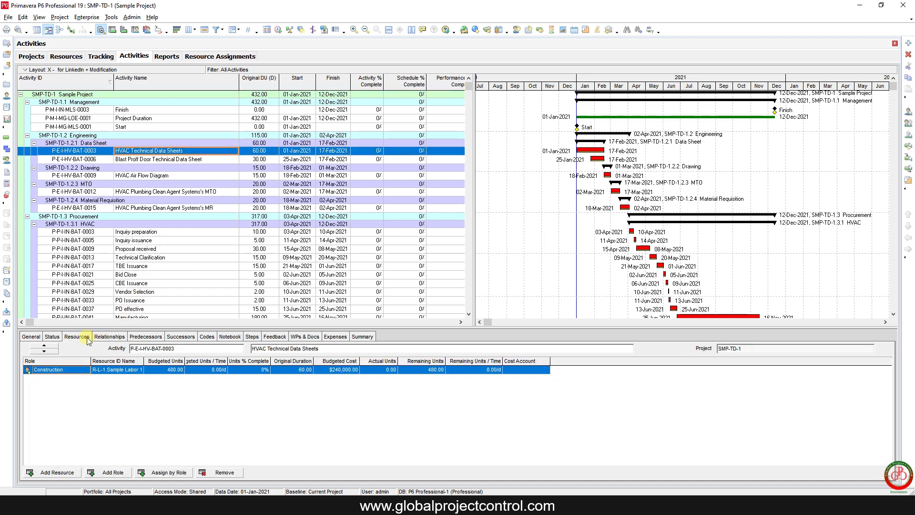
{"action": "left_click", "coordinate": [159, 234]}
{"action": "scroll", "coordinate": [158, 243], "scroll_direction": "down", "scroll_amount": 2}
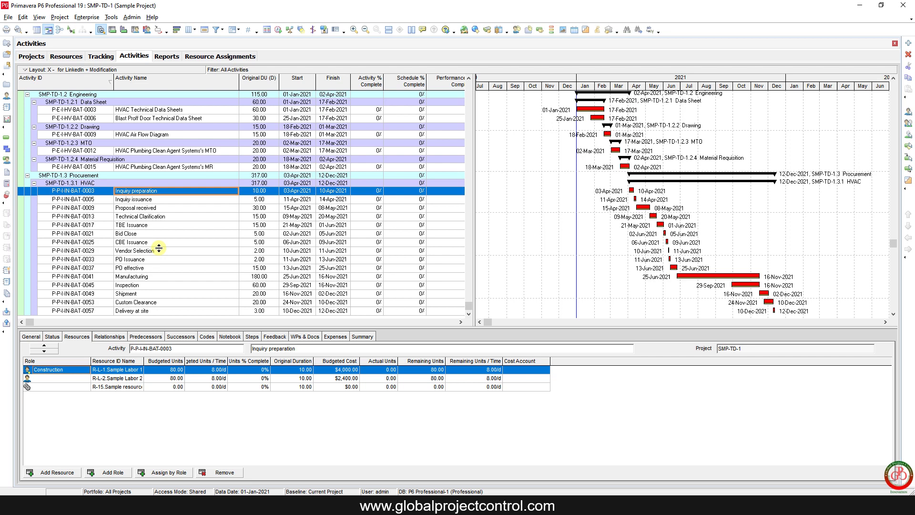
{"action": "scroll", "coordinate": [158, 248], "scroll_direction": "up", "scroll_amount": 2}
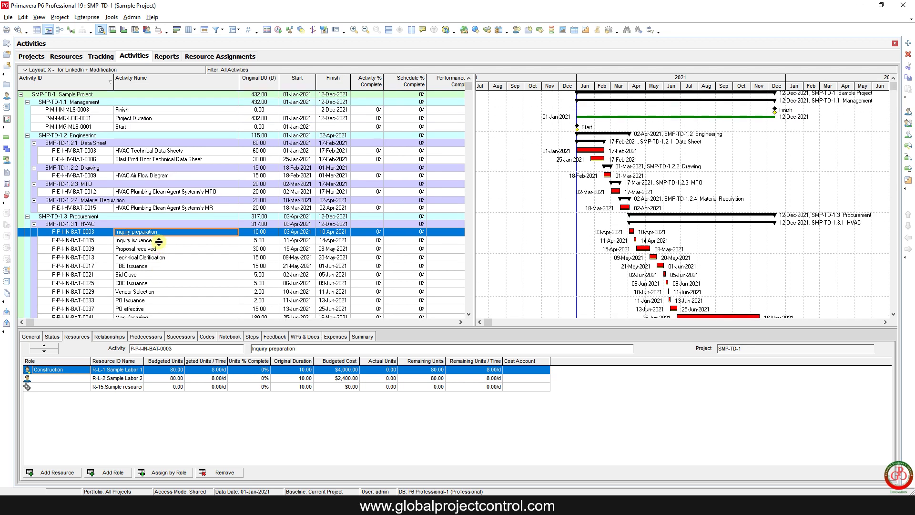
- Start a Top Down Estimation of nonlabor units for WBS SMP-TD-1.3.1 HVAC (15 activities)
{"action": "left_click", "coordinate": [110, 18]}
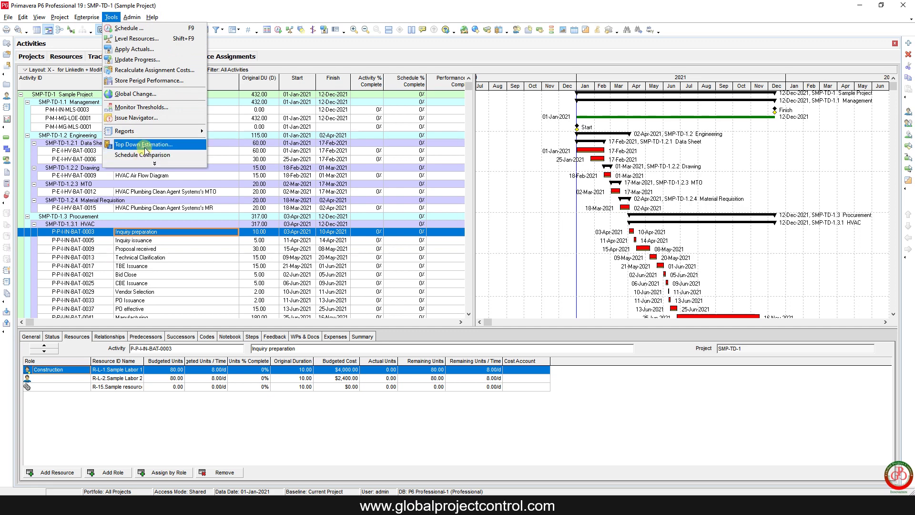
{"action": "left_click", "coordinate": [143, 145]}
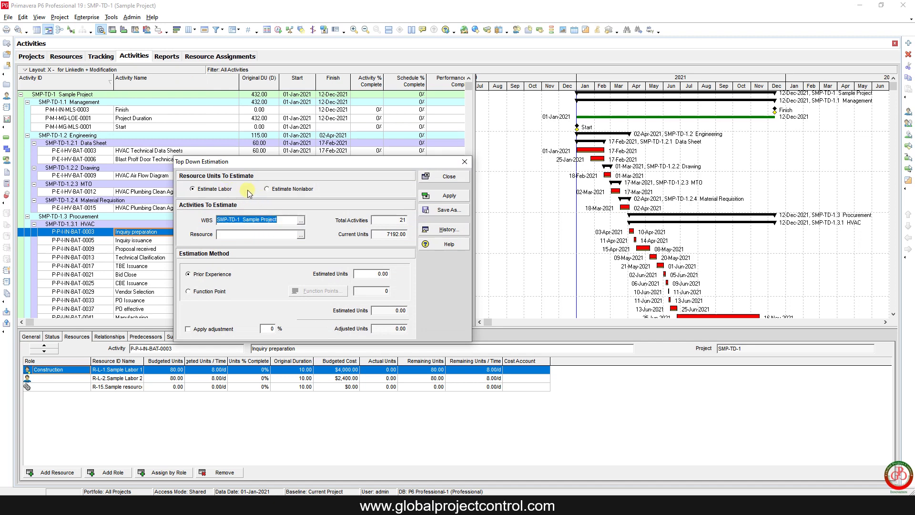
{"action": "left_click", "coordinate": [288, 189]}
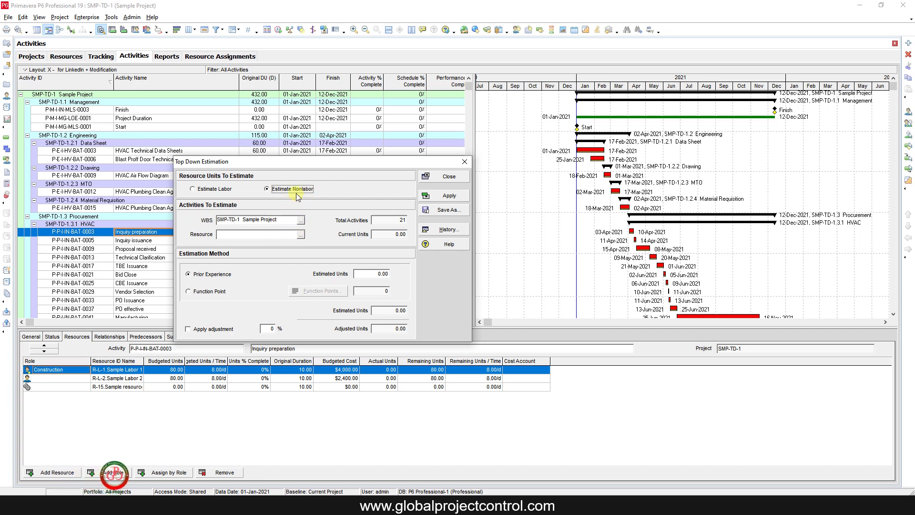
{"action": "left_click", "coordinate": [301, 222]}
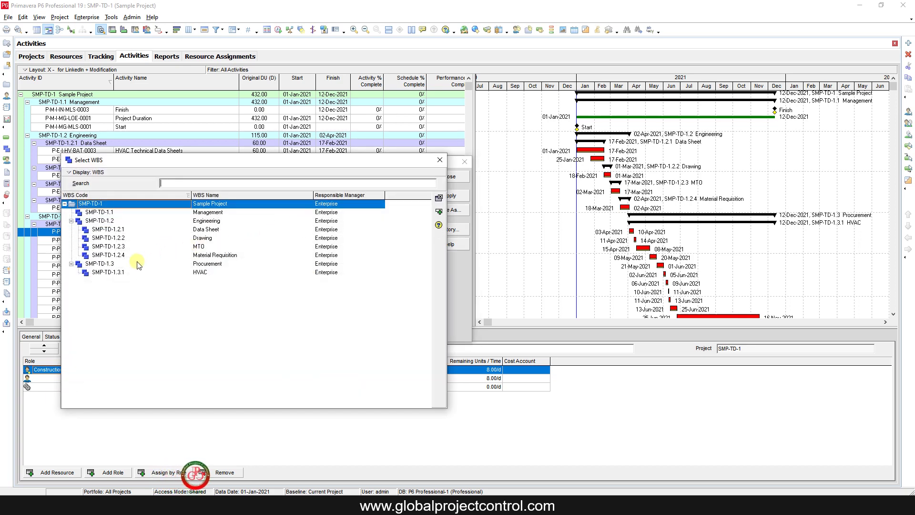
{"action": "left_click", "coordinate": [137, 265]}
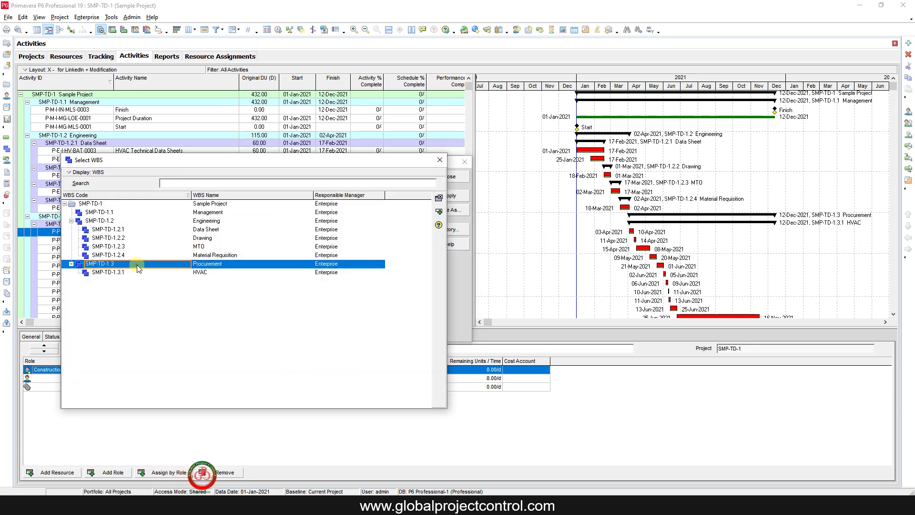
{"action": "left_click", "coordinate": [202, 273]}
{"action": "left_click", "coordinate": [439, 212]}
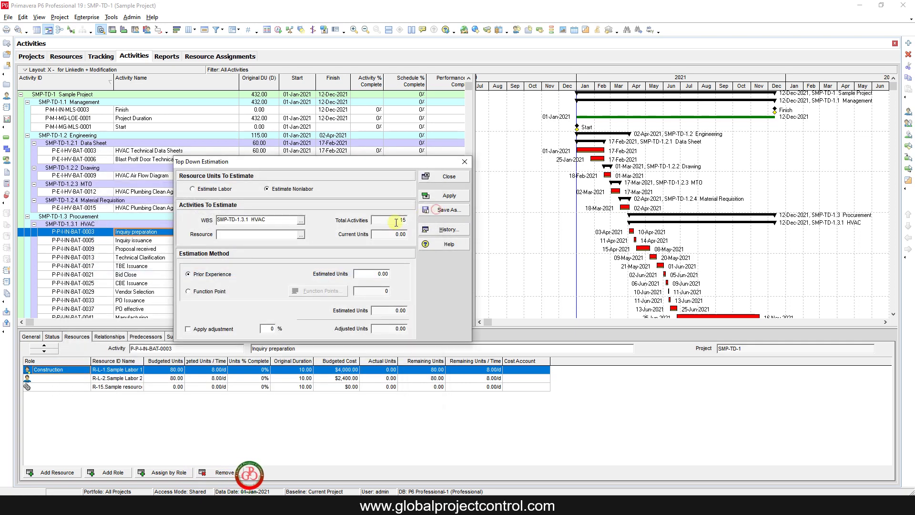
- Filter the resource picker to the current project's resources and pick R-15 Sample resource 2021-09-11
{"action": "left_click", "coordinate": [301, 234]}
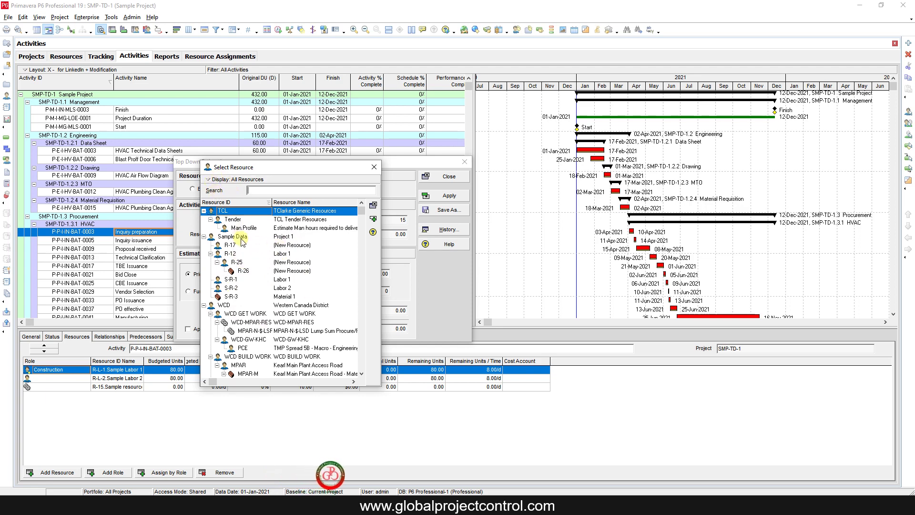
{"action": "scroll", "coordinate": [247, 281], "scroll_direction": "down", "scroll_amount": 3}
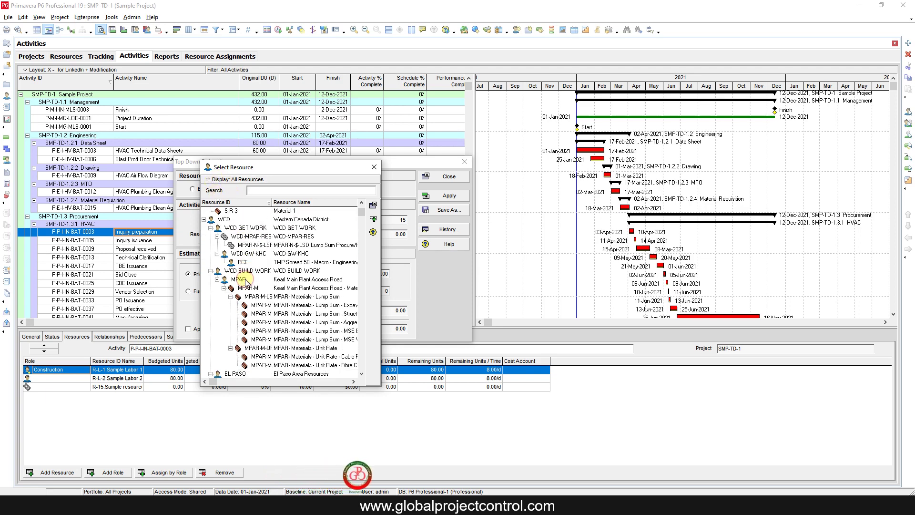
{"action": "scroll", "coordinate": [246, 280], "scroll_direction": "up", "scroll_amount": 3}
{"action": "left_click", "coordinate": [246, 280]}
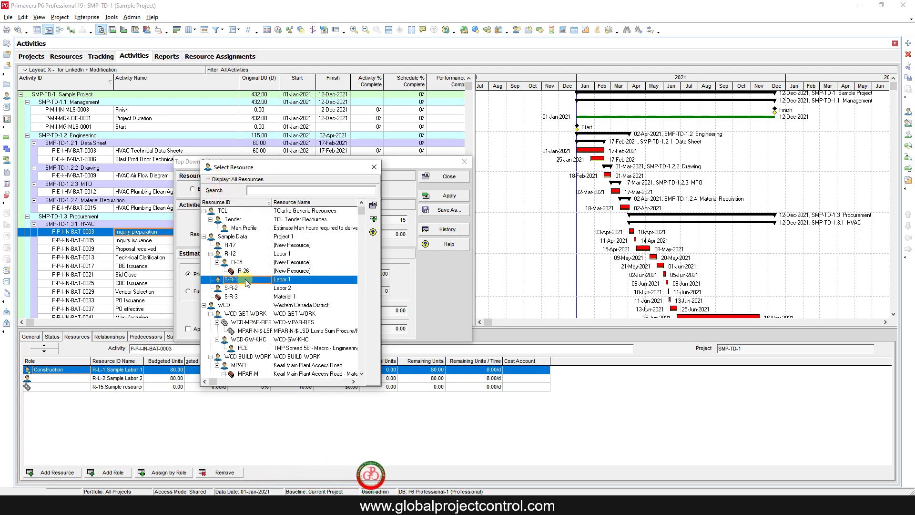
{"action": "left_click", "coordinate": [207, 180]}
{"action": "mouse_move", "coordinate": [272, 216]}
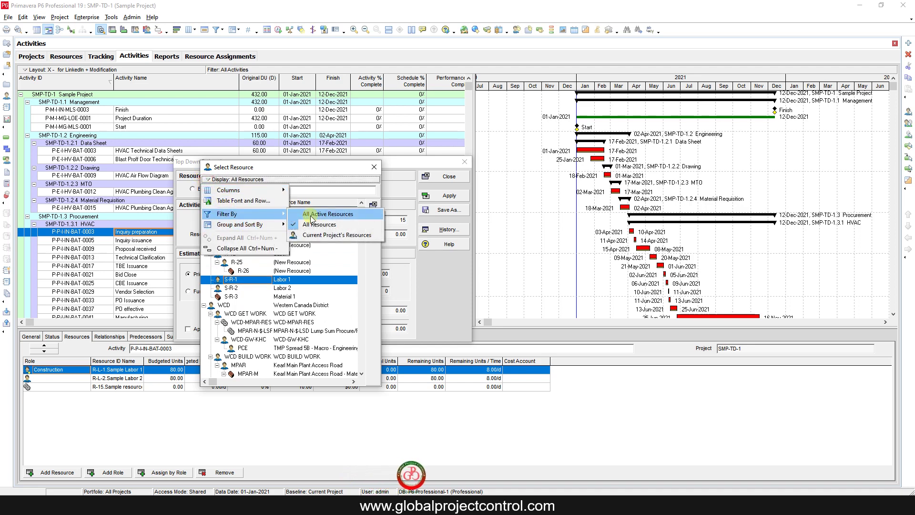
{"action": "left_click", "coordinate": [324, 238]}
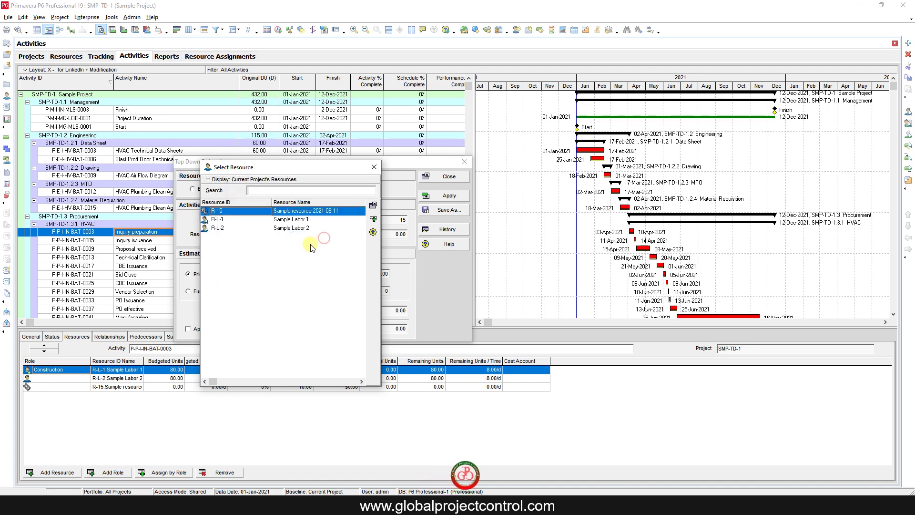
{"action": "left_click", "coordinate": [297, 210]}
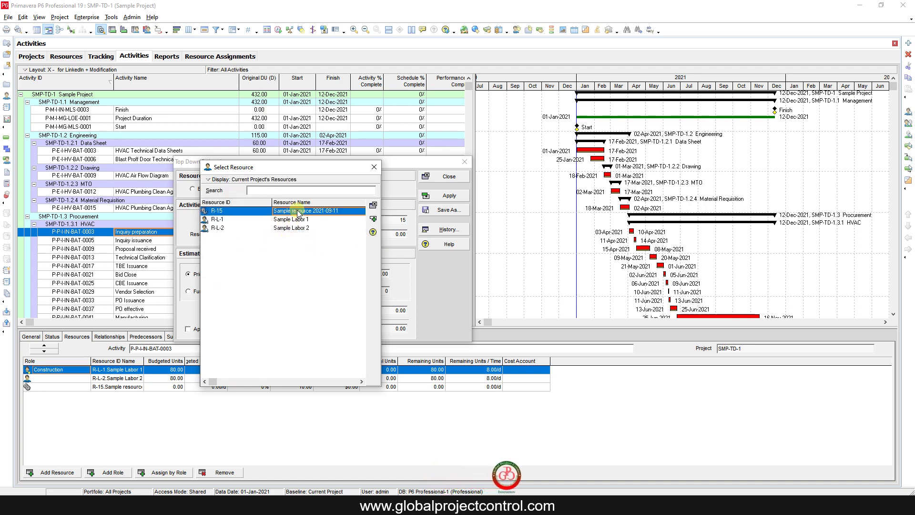
- Assign R-15 and enter 1000 estimated units with adjustment enabled at 0%
{"action": "left_click", "coordinate": [372, 220]}
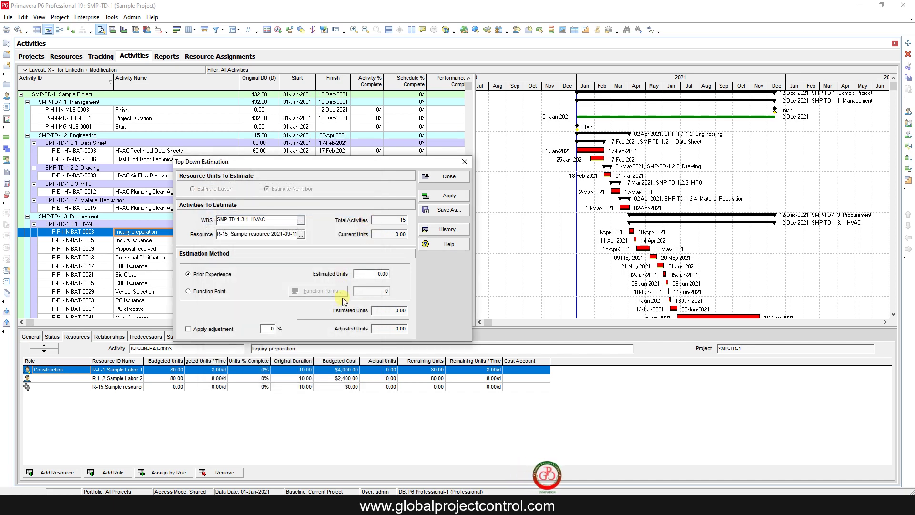
{"action": "left_click", "coordinate": [369, 273]}
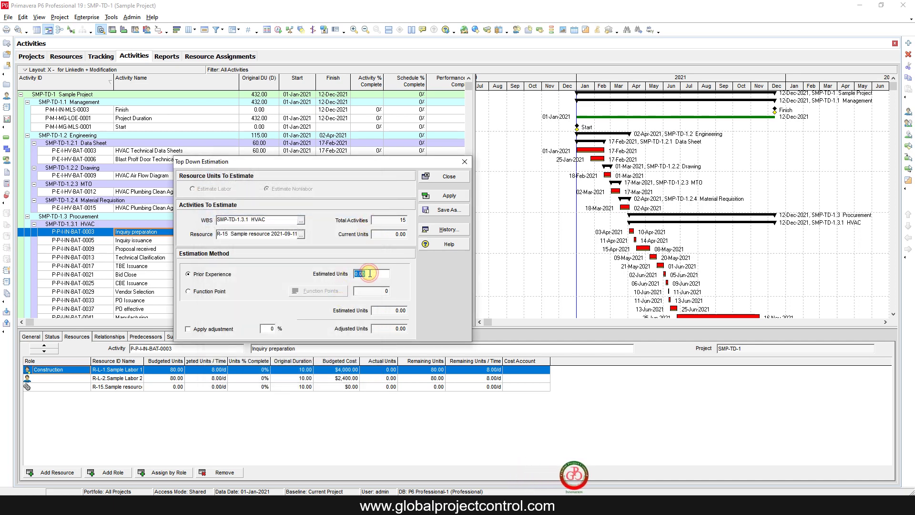
{"action": "type", "text": "1"}
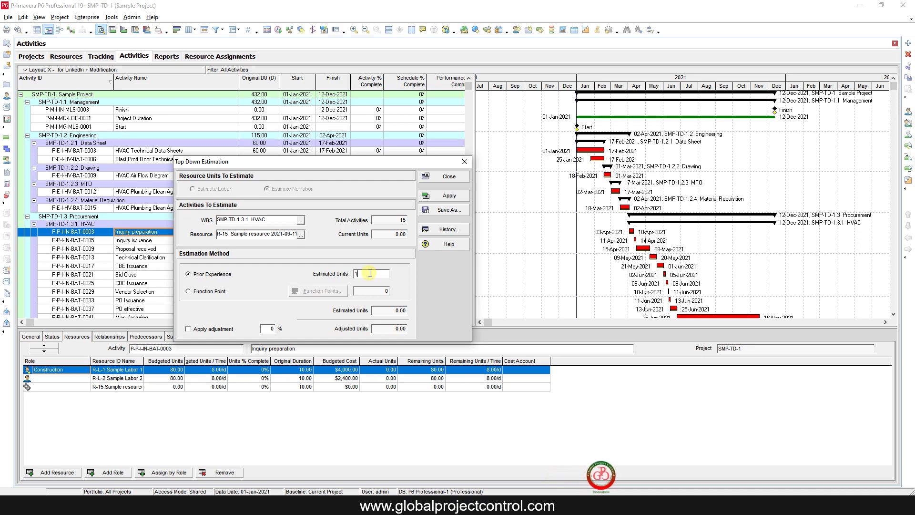
{"action": "type", "text": "000"}
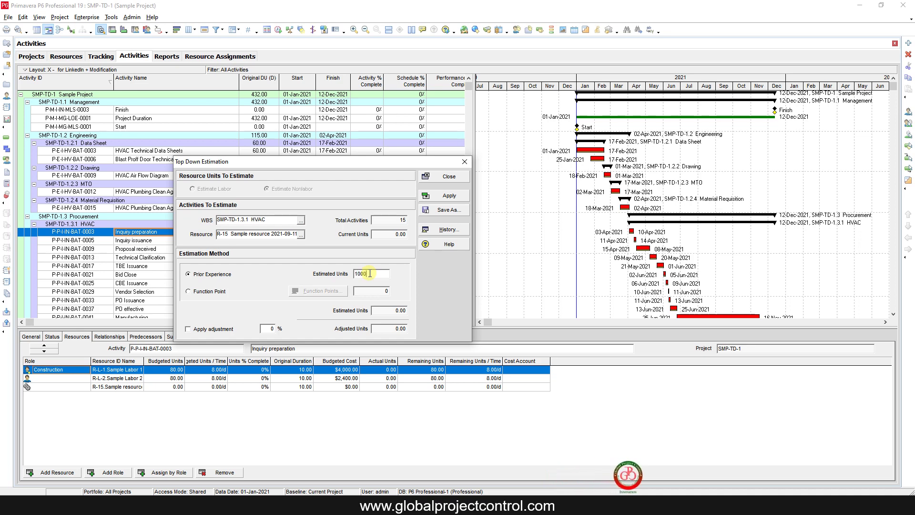
{"action": "left_click", "coordinate": [213, 329]}
{"action": "left_click", "coordinate": [270, 329]}
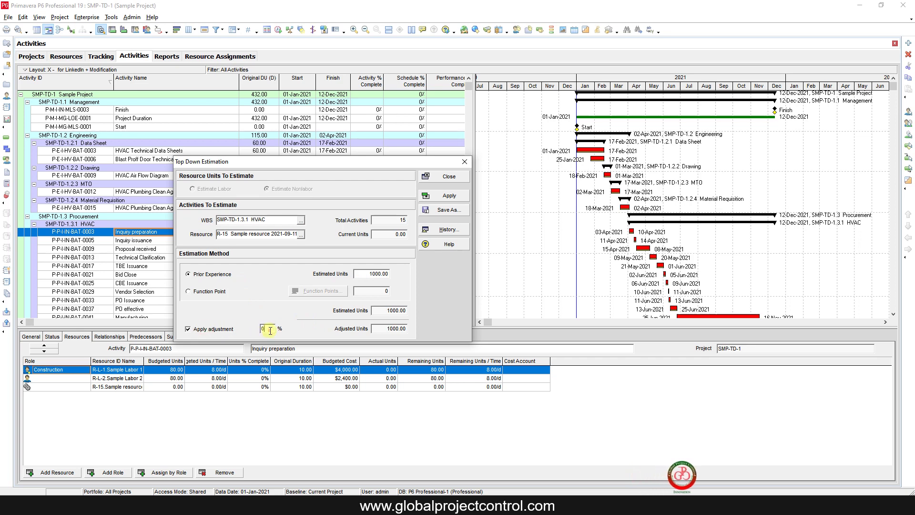
{"action": "double_click", "coordinate": [269, 330]}
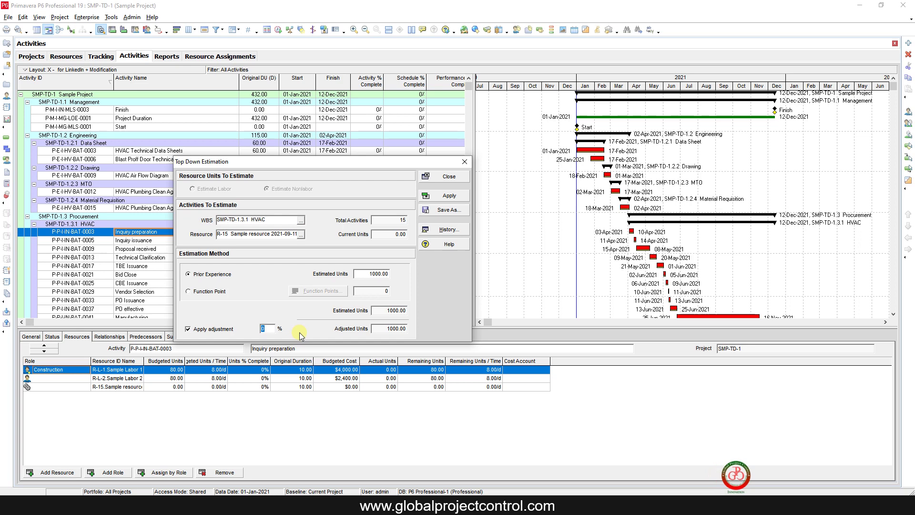
- Apply the 1000-unit R-15 estimate, giving each HVAC activity 66.67 units, and close the window
{"action": "left_click", "coordinate": [459, 197]}
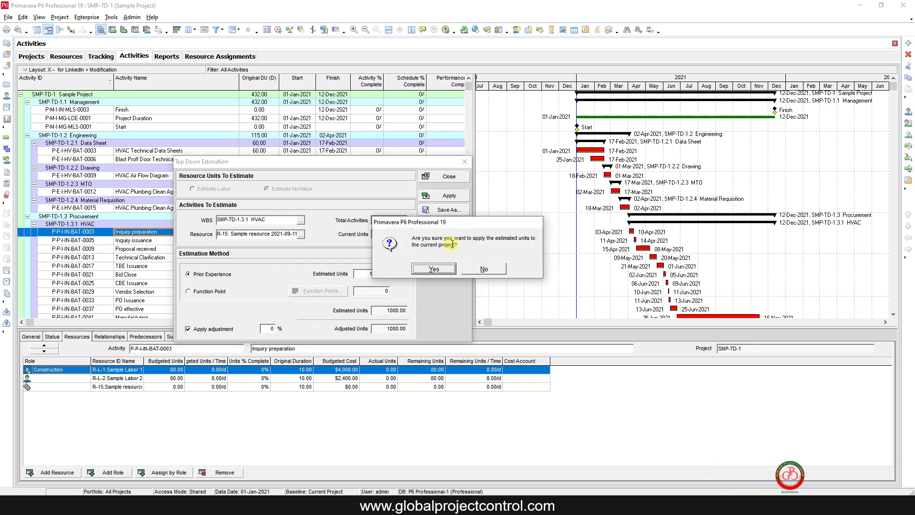
{"action": "left_click", "coordinate": [439, 269]}
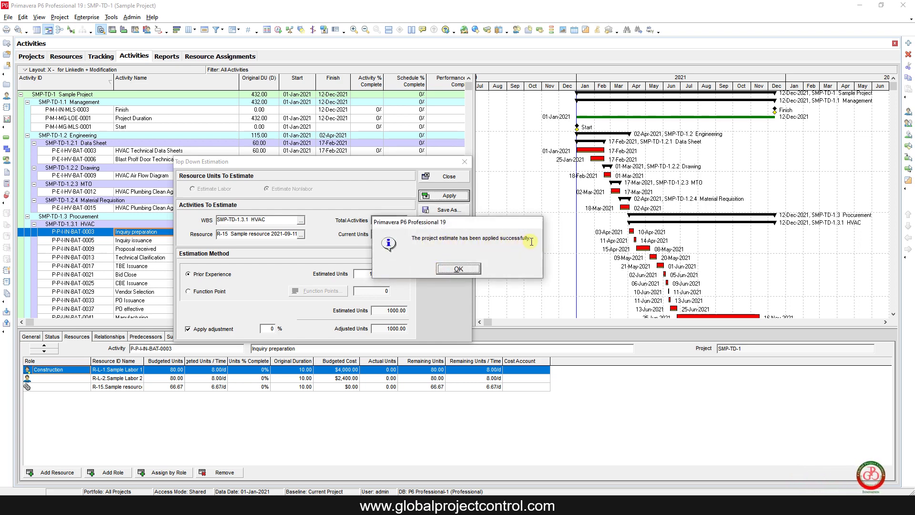
{"action": "left_click", "coordinate": [455, 269]}
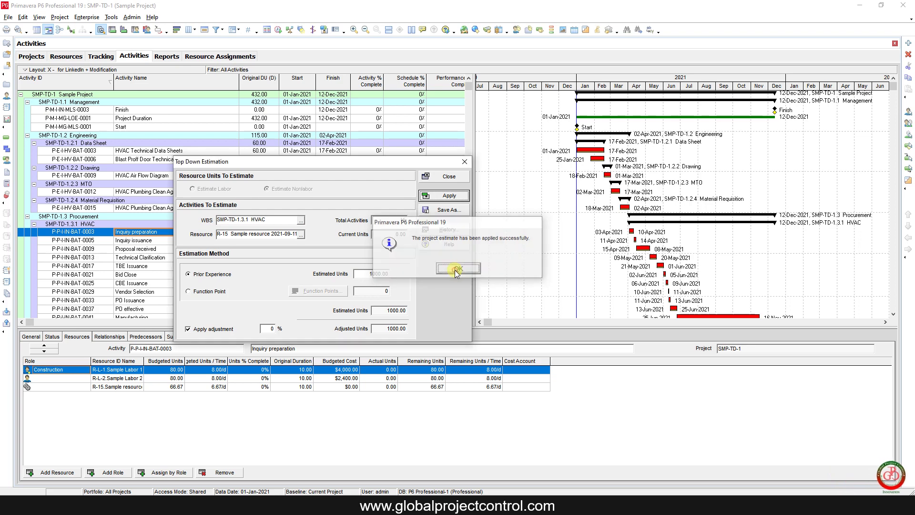
{"action": "left_click", "coordinate": [451, 176]}
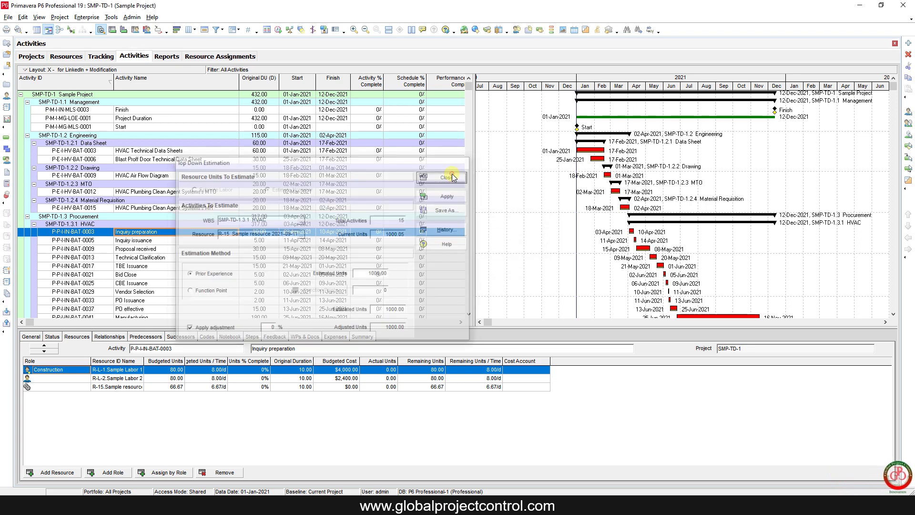
- Check the project and HVAC budgeted nonlabor units (1000.05) and the labor units (7192.00)
{"action": "left_click", "coordinate": [461, 322]}
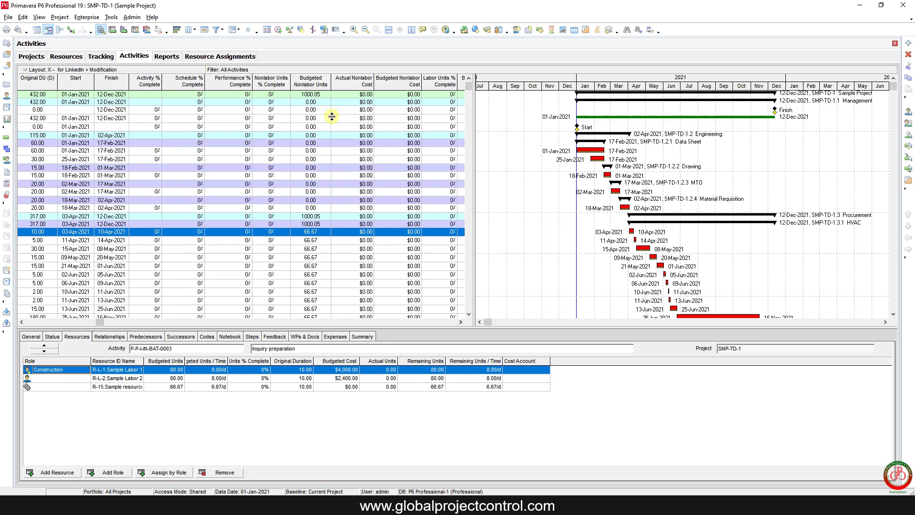
{"action": "left_click", "coordinate": [321, 94]}
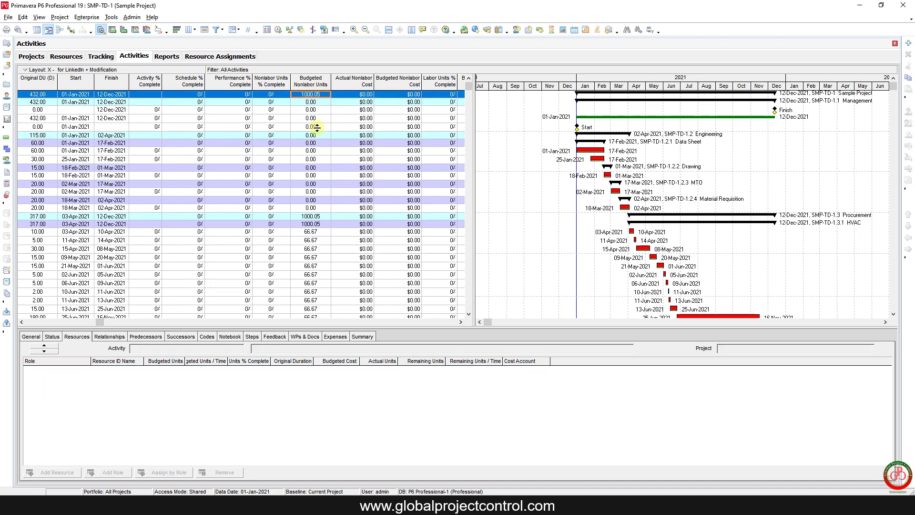
{"action": "left_click", "coordinate": [310, 224]}
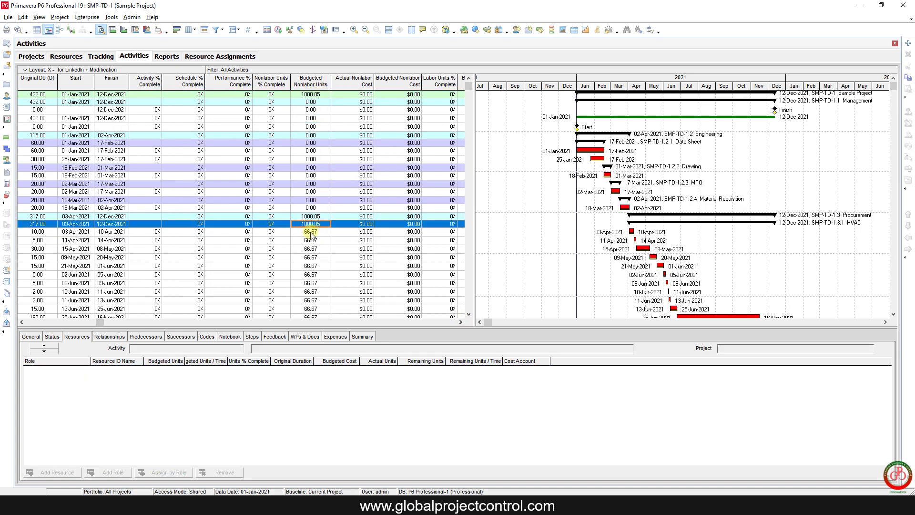
{"action": "scroll", "coordinate": [320, 240], "scroll_direction": "down", "scroll_amount": 2}
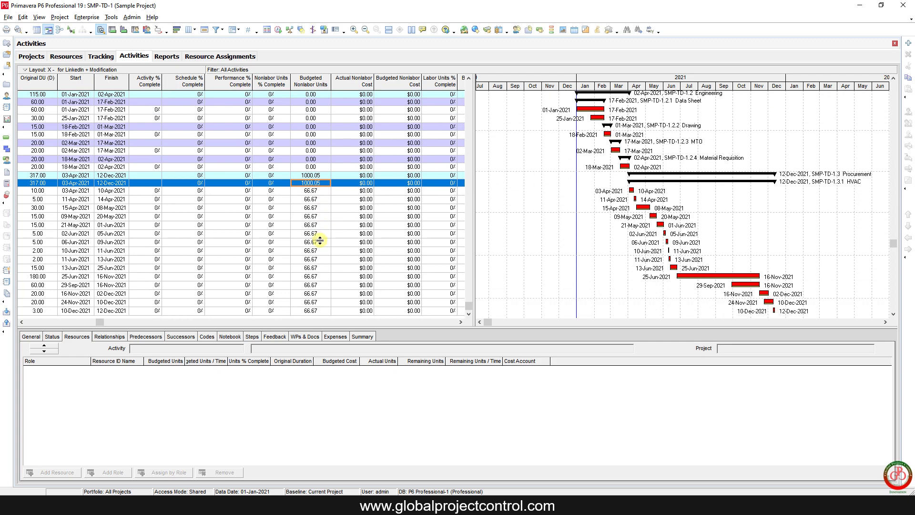
{"action": "scroll", "coordinate": [320, 241], "scroll_direction": "up", "scroll_amount": 2}
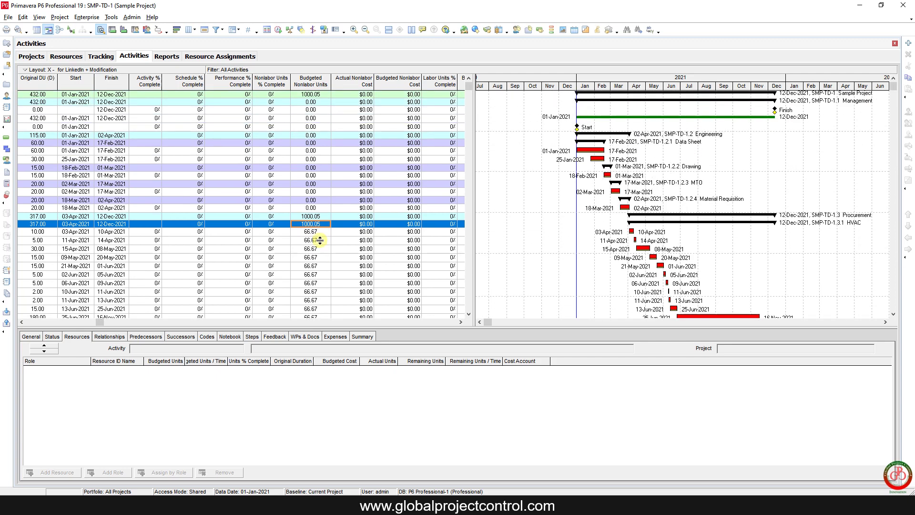
{"action": "scroll", "coordinate": [325, 239], "scroll_direction": "down", "scroll_amount": 2}
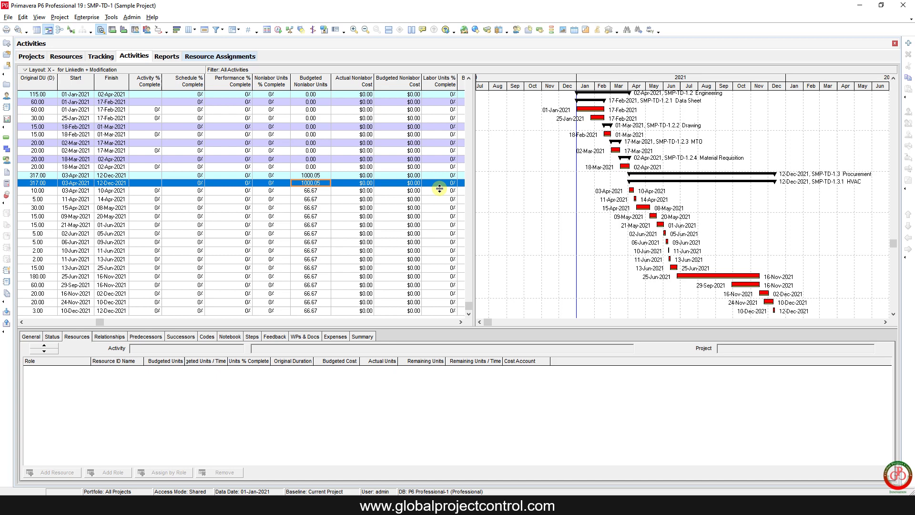
{"action": "scroll", "coordinate": [380, 193], "scroll_direction": "up", "scroll_amount": 2}
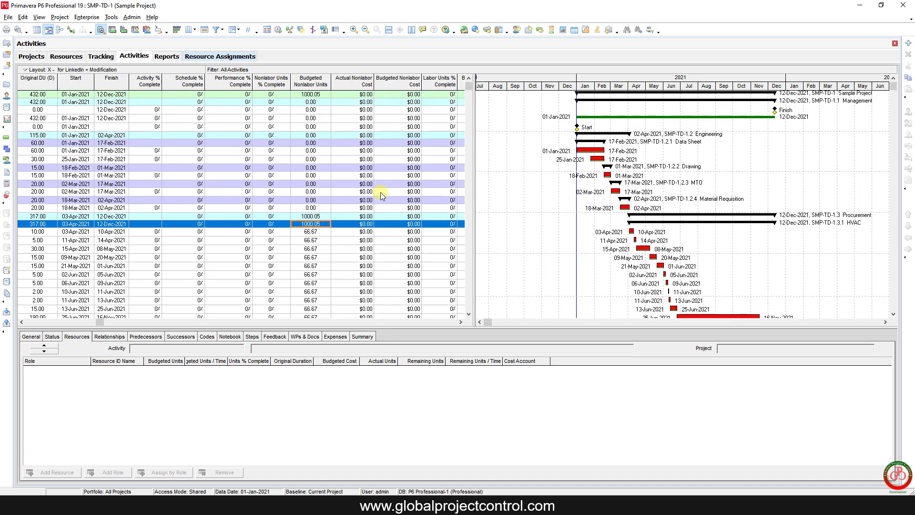
{"action": "left_click", "coordinate": [461, 323]}
{"action": "left_click", "coordinate": [461, 323]}
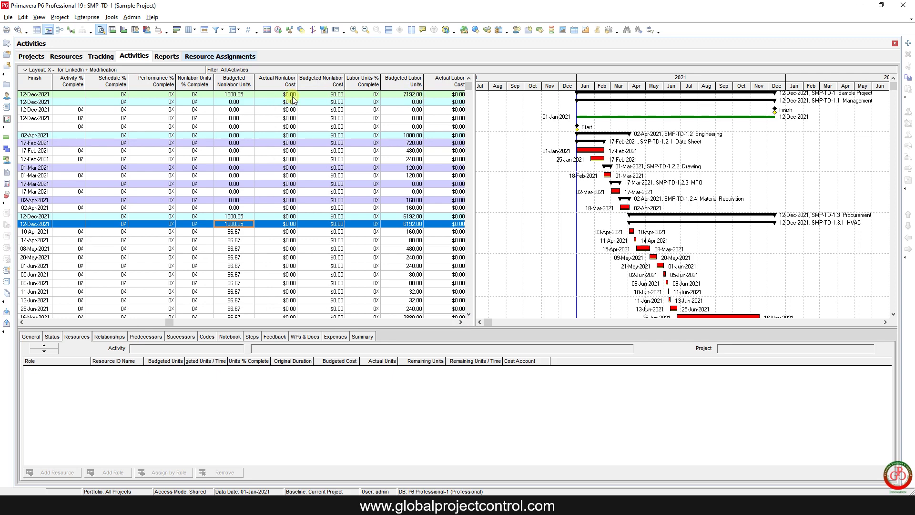
- Open Top Down Estimation and target the Engineering WBS SMP-TD-1.2
{"action": "left_click", "coordinate": [95, 17]}
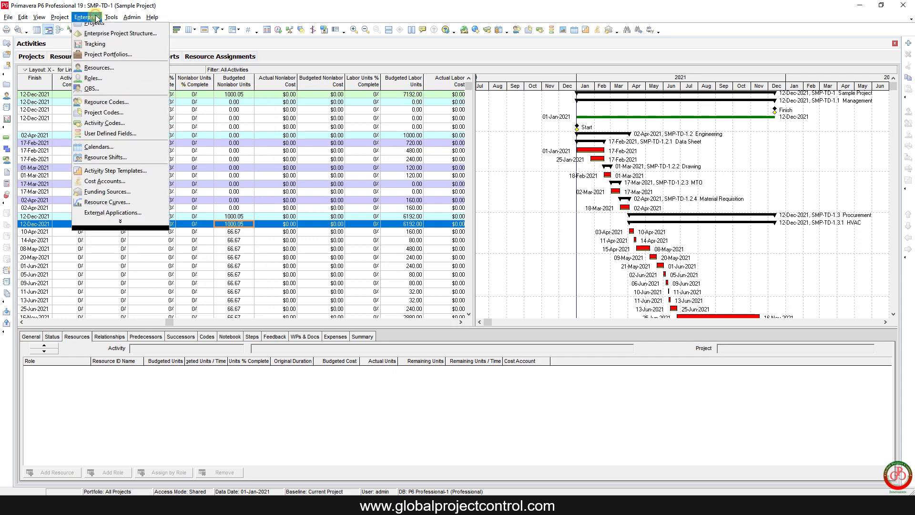
{"action": "mouse_move", "coordinate": [111, 17]}
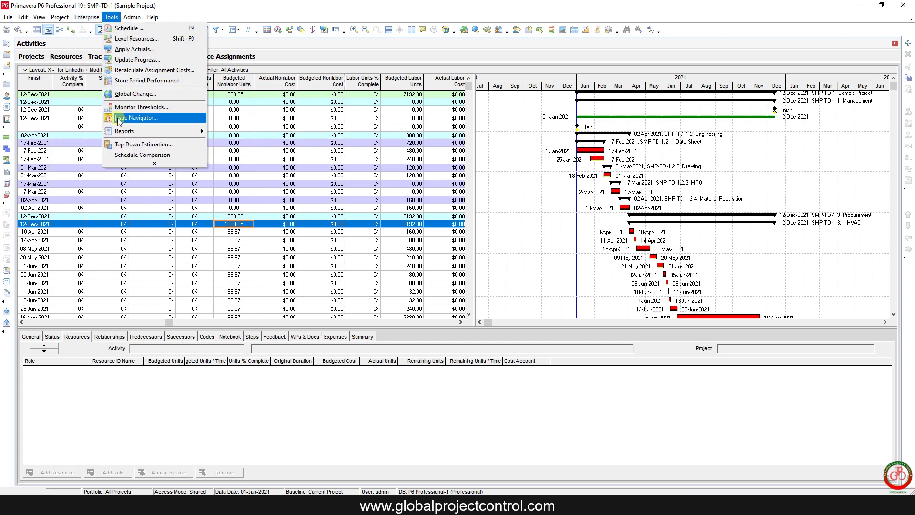
{"action": "left_click", "coordinate": [122, 144]}
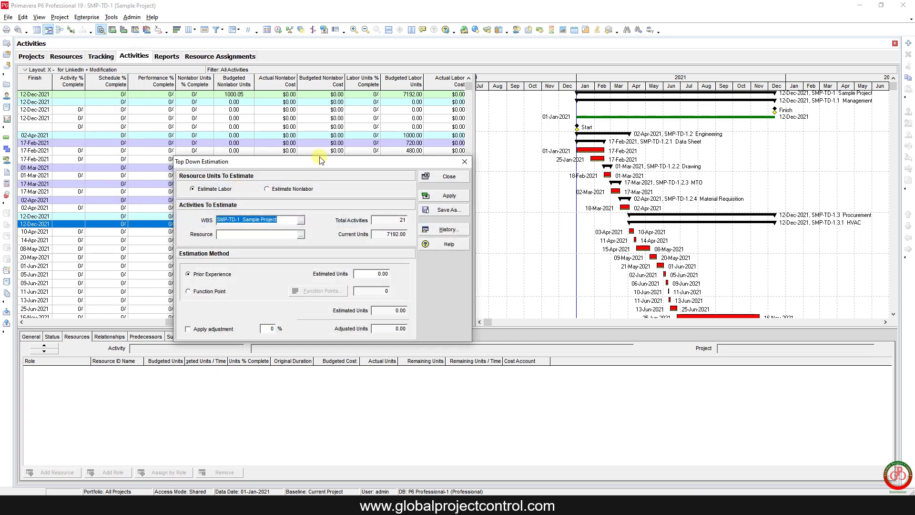
{"action": "left_click_drag", "start_coordinate": [324, 164], "coordinate": [412, 218]}
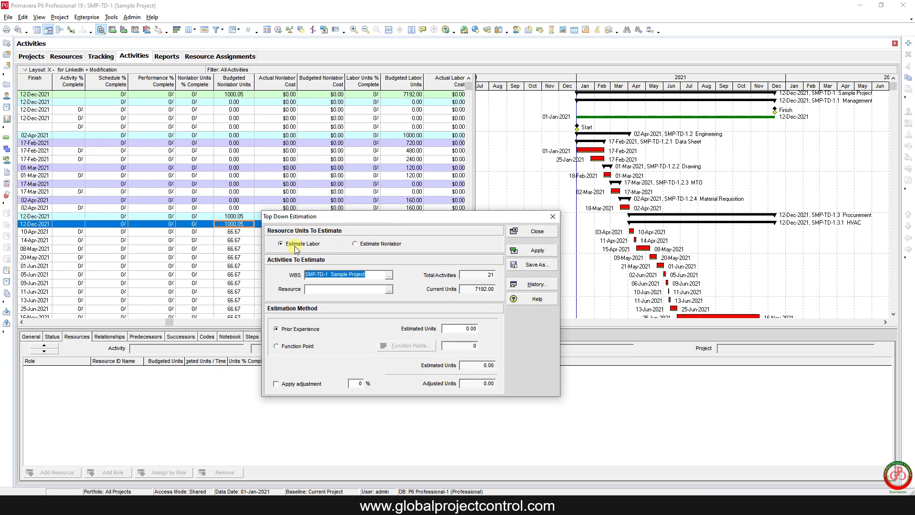
{"action": "left_click", "coordinate": [389, 276]}
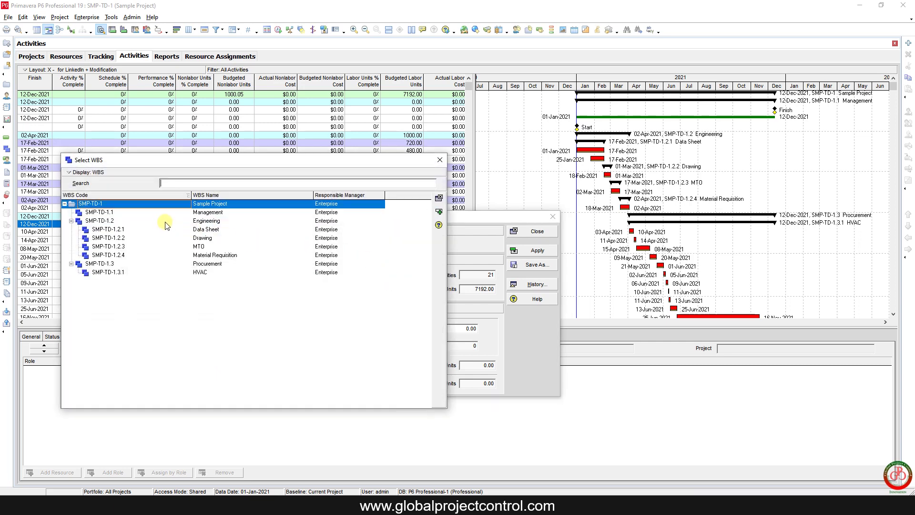
{"action": "left_click", "coordinate": [166, 222]}
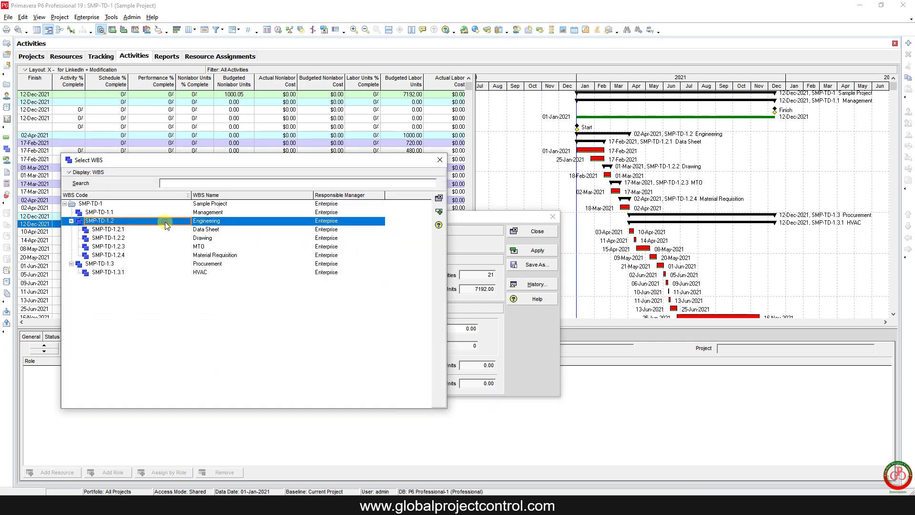
{"action": "double_click", "coordinate": [198, 222]}
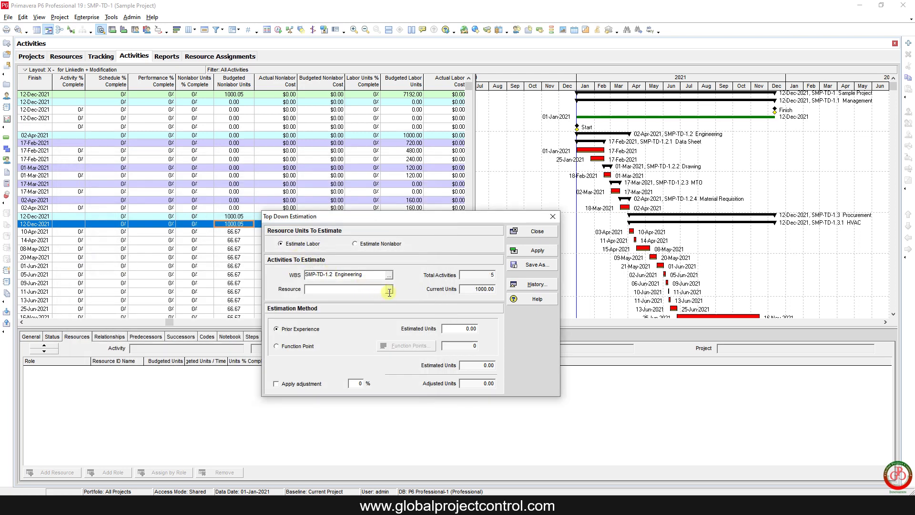
- Choose R-L-1 Sample Labor 1 as the resource for the Engineering estimate
{"action": "left_click", "coordinate": [388, 291]}
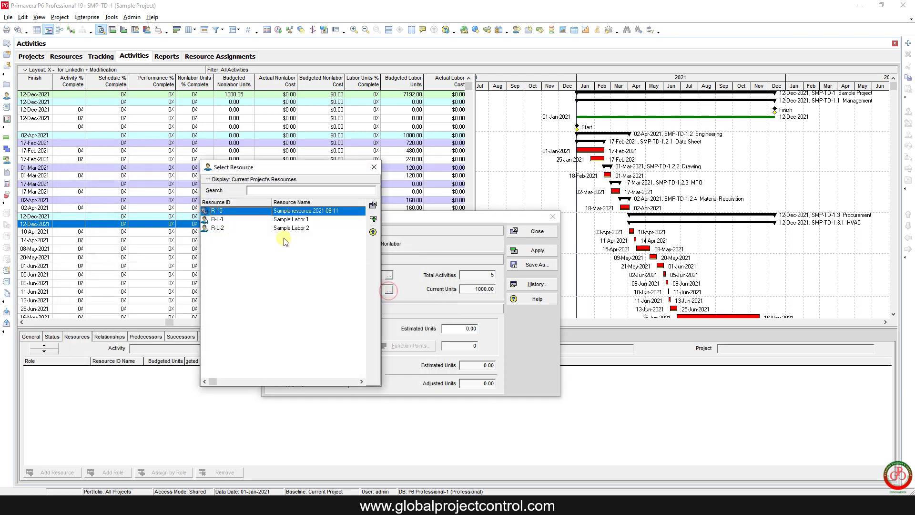
{"action": "left_click", "coordinate": [239, 220]}
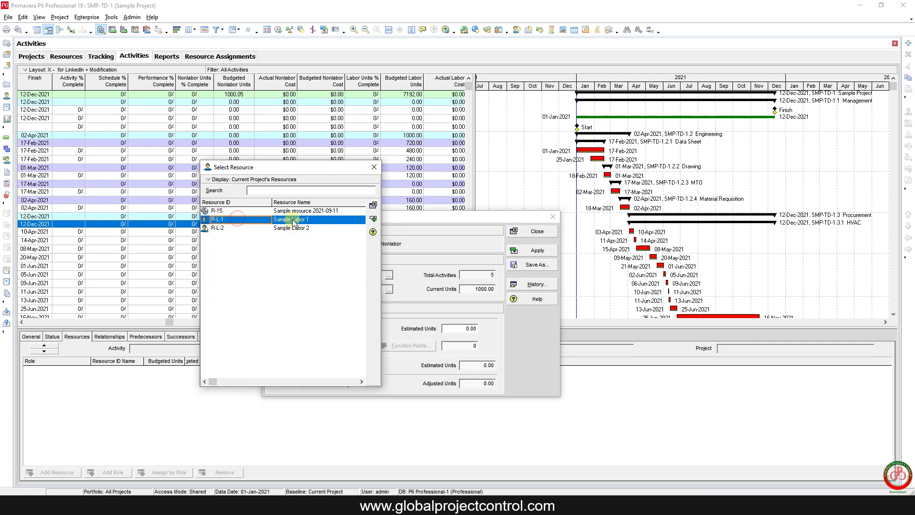
{"action": "left_click", "coordinate": [374, 219]}
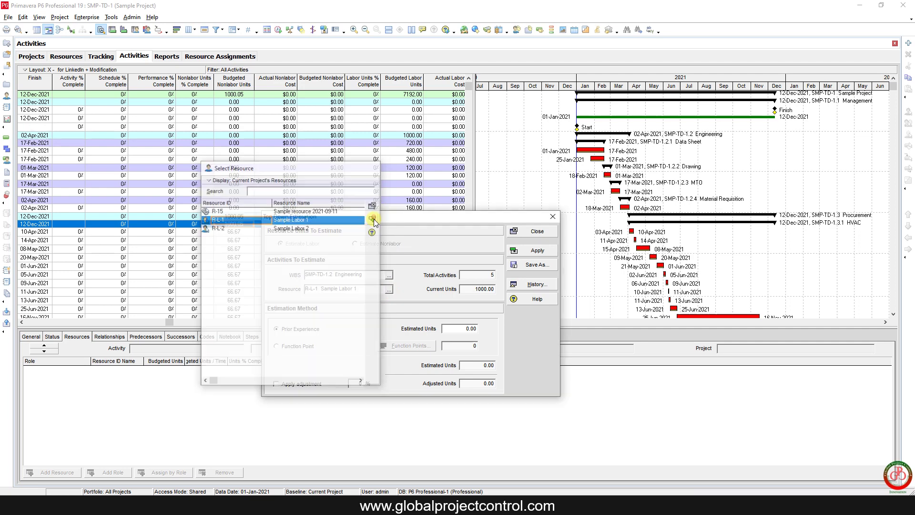
{"action": "left_click", "coordinate": [462, 333]}
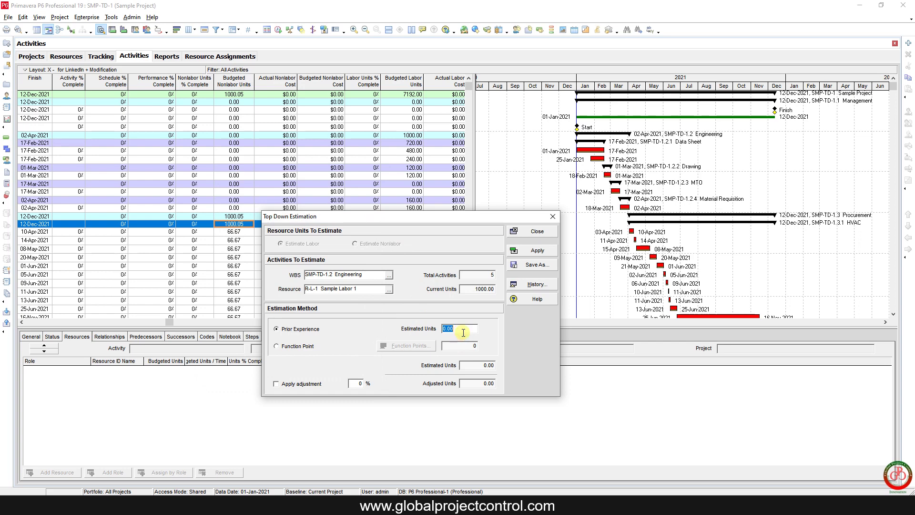
- Apply a 500-unit labor estimate to Engineering, dropping its budgeted labor units to 500.00
{"action": "type", "text": "5"}
{"action": "left_click", "coordinate": [537, 250]}
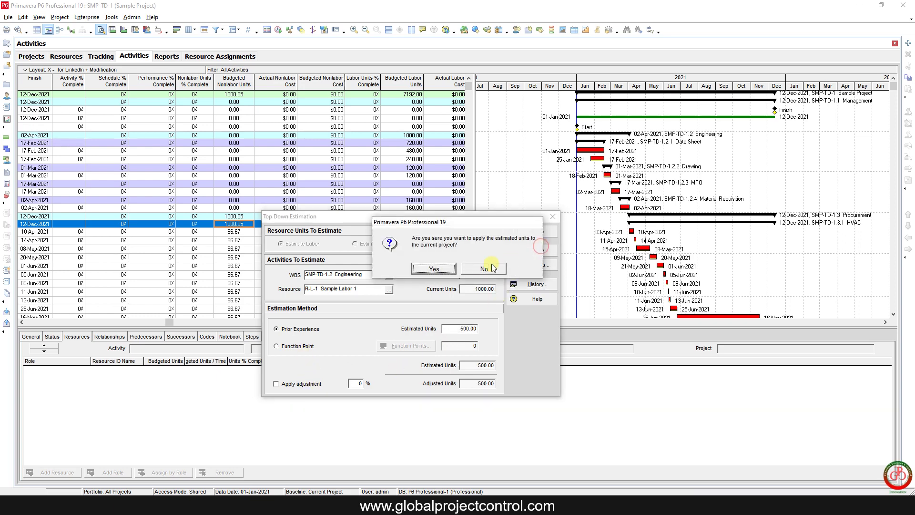
{"action": "left_click", "coordinate": [434, 268]}
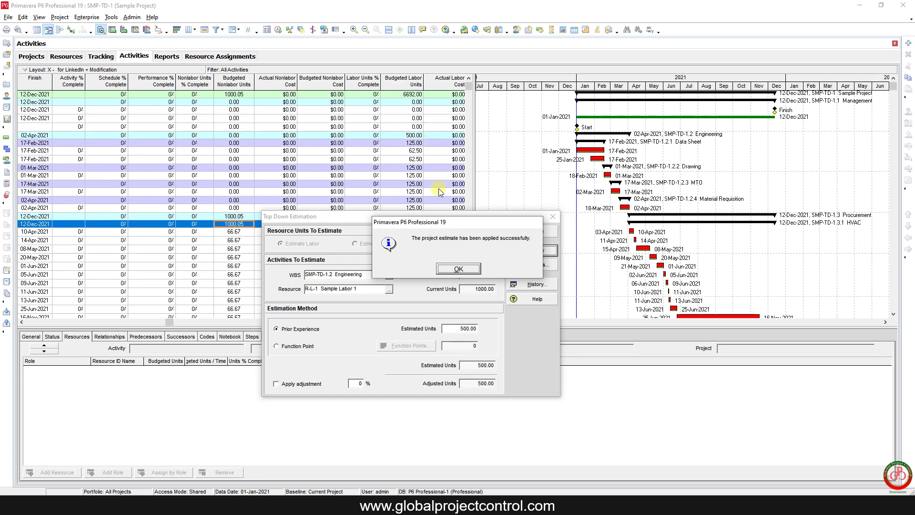
{"action": "left_click", "coordinate": [455, 269]}
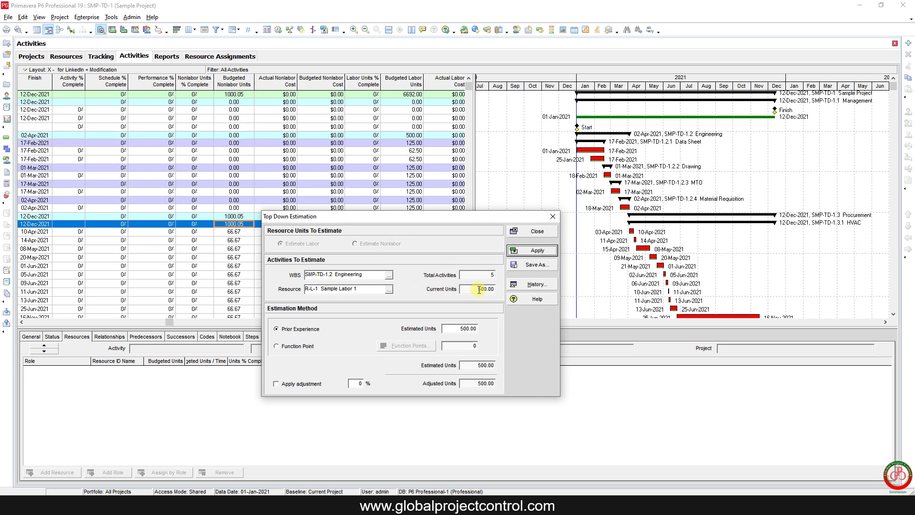
- Reapply the Engineering estimate at 1000 labor units with adjustment enabled
{"action": "left_click", "coordinate": [300, 384]}
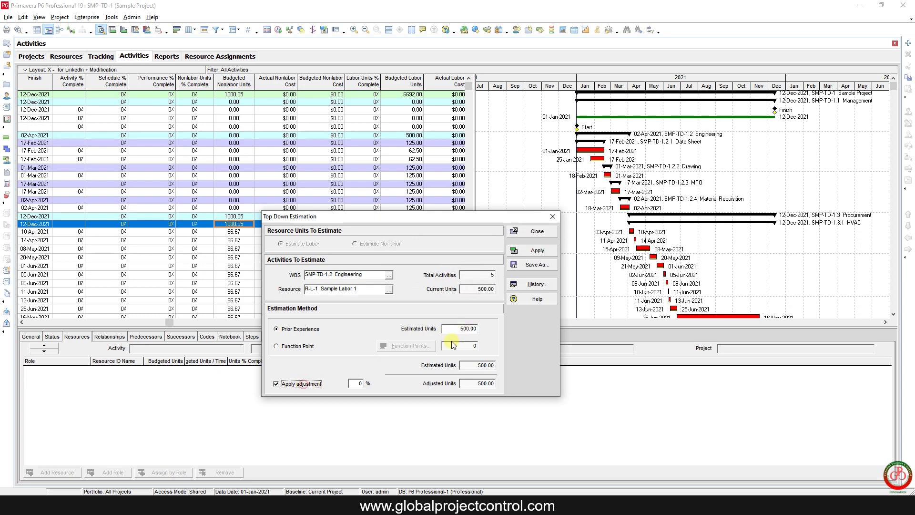
{"action": "left_click", "coordinate": [452, 329]}
{"action": "type", "text": "1000"}
{"action": "left_click", "coordinate": [531, 248]}
{"action": "left_click", "coordinate": [434, 268]}
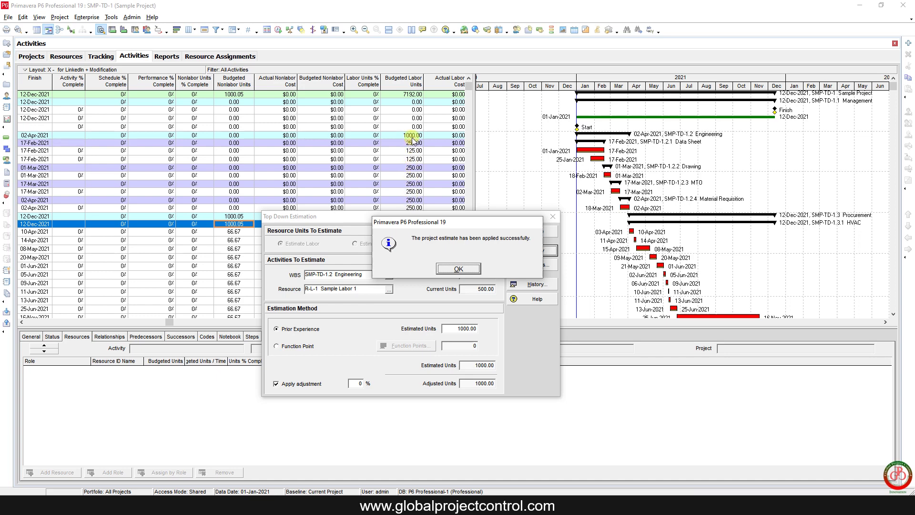
{"action": "left_click", "coordinate": [450, 268]}
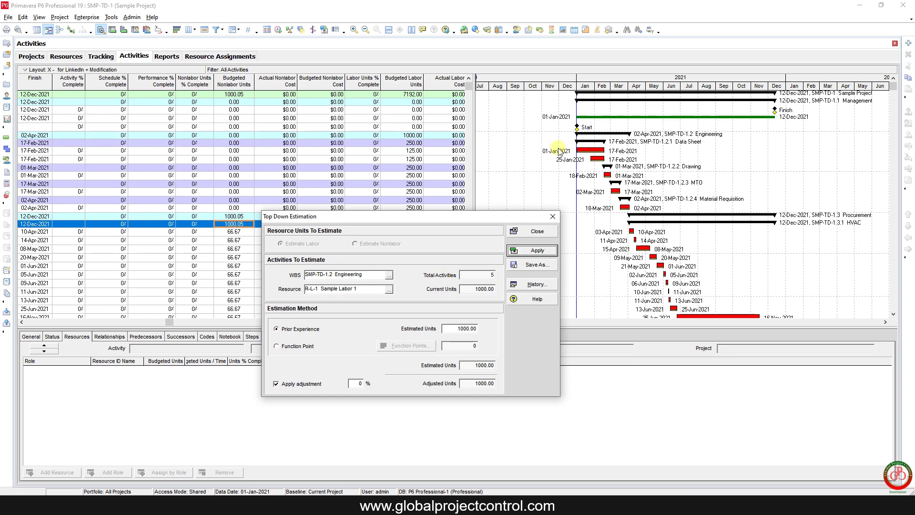
- Close the estimation and review each Engineering activity's Sample Labor 1 assignment of 250 or 125 units
{"action": "left_click", "coordinate": [524, 232]}
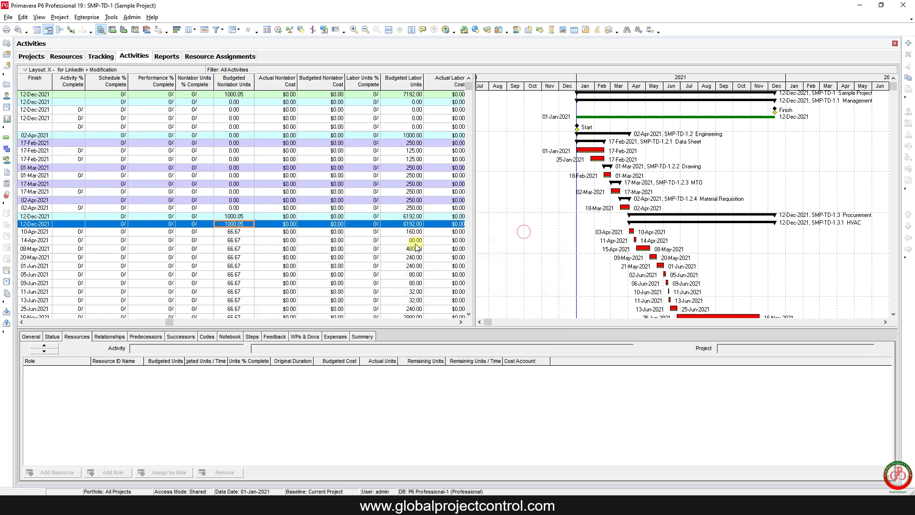
{"action": "left_click", "coordinate": [401, 177]}
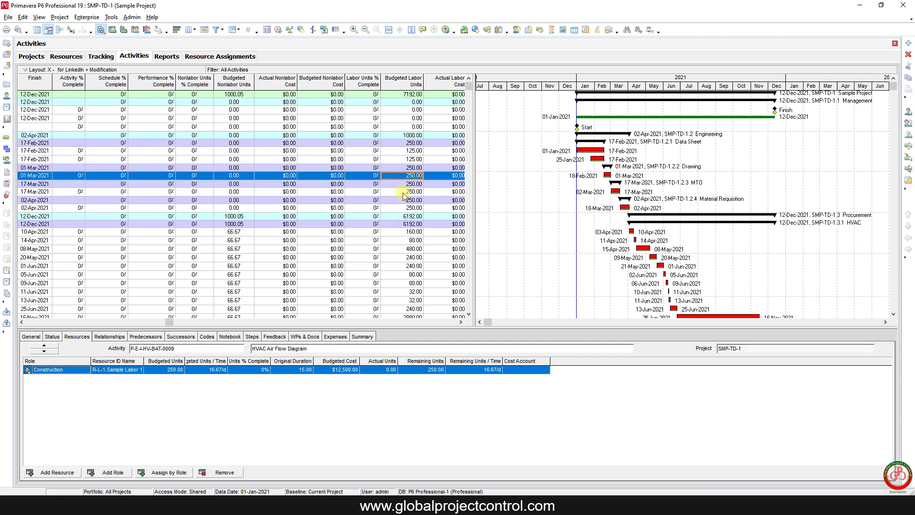
{"action": "left_click", "coordinate": [402, 193]}
{"action": "left_click", "coordinate": [397, 208]}
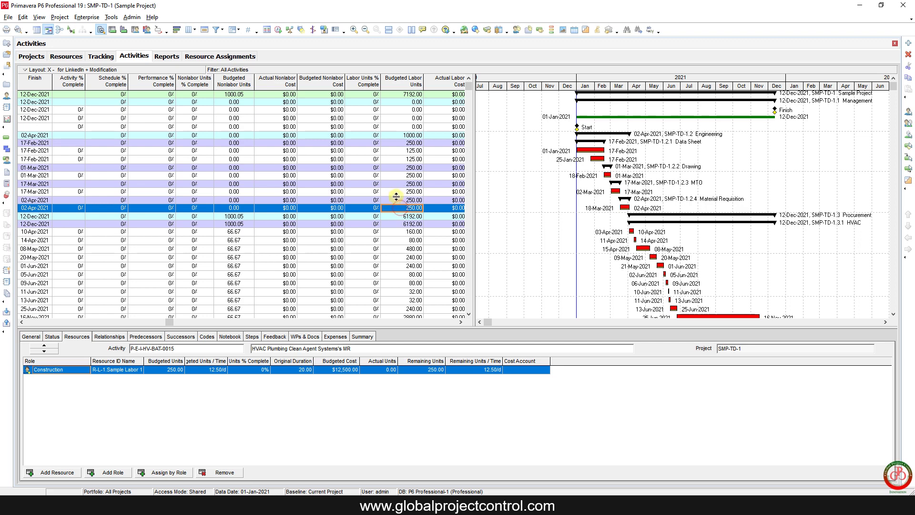
{"action": "left_click", "coordinate": [401, 151]}
{"action": "left_click", "coordinate": [403, 158]}
{"action": "left_click", "coordinate": [402, 151]}
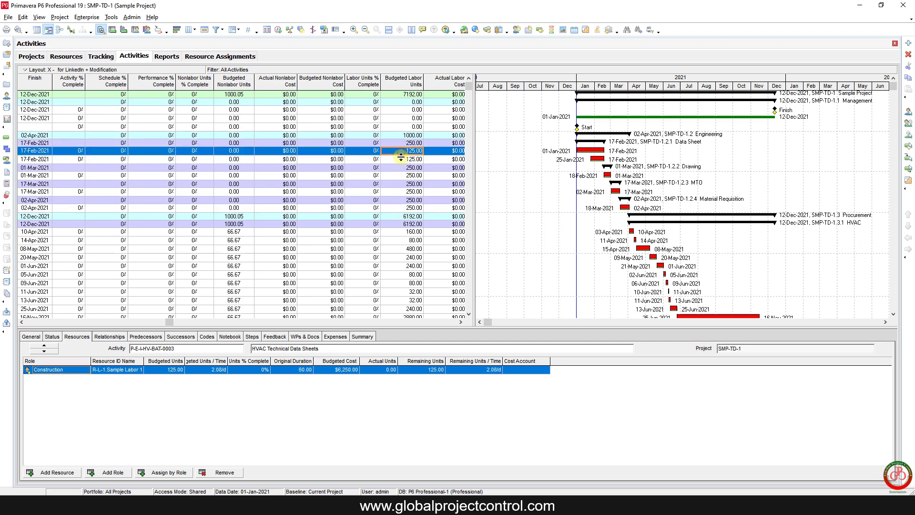
{"action": "left_click", "coordinate": [402, 159]}
{"action": "left_click", "coordinate": [402, 150]}
{"action": "left_click", "coordinate": [402, 159]}
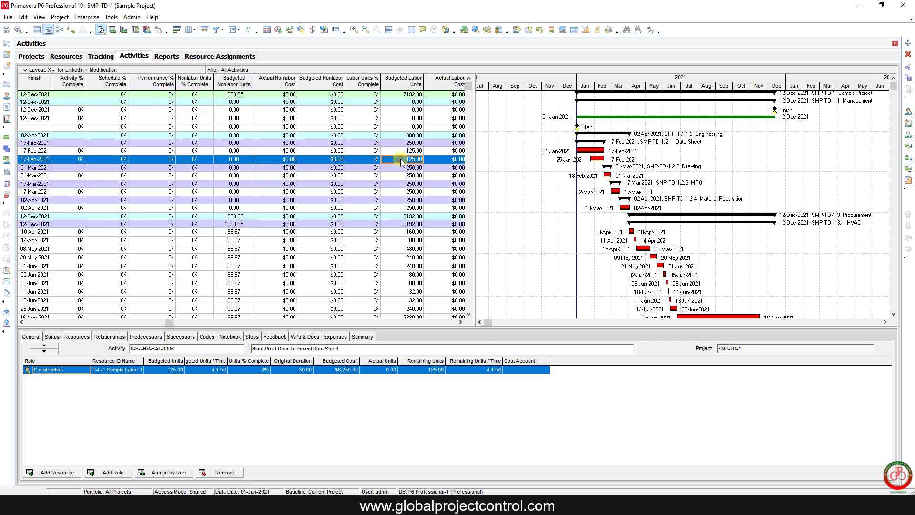